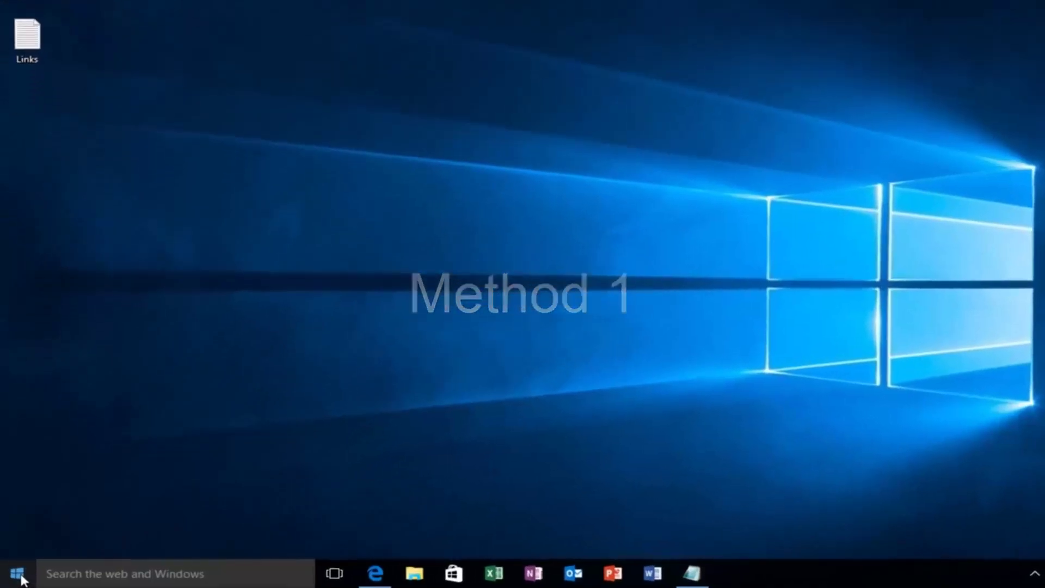
Step: Open the Run box and replace the preset path with WSReset.exe
{"action": "right_click", "coordinate": [18, 577]}
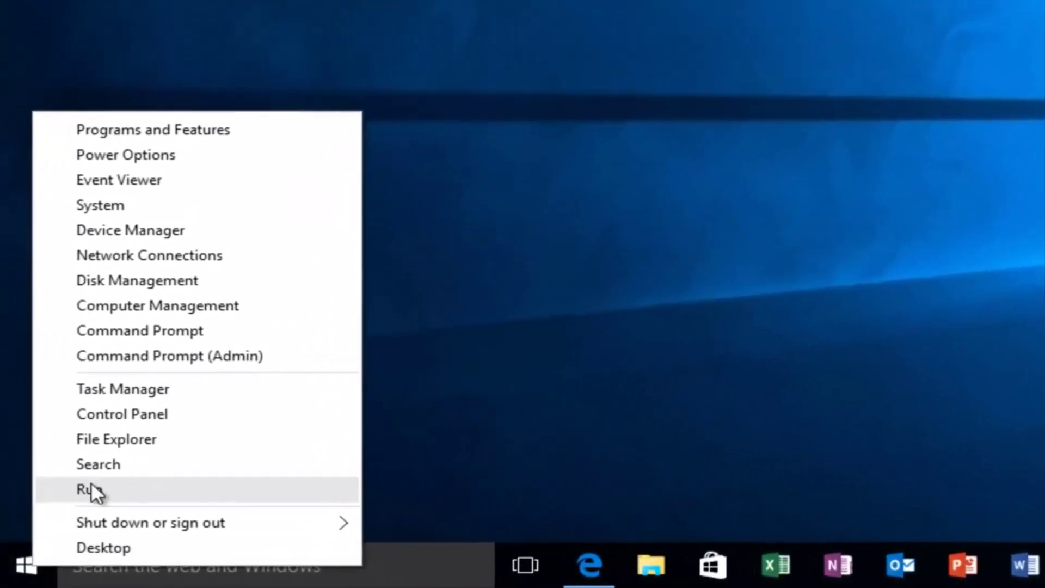
{"action": "left_click", "coordinate": [93, 488]}
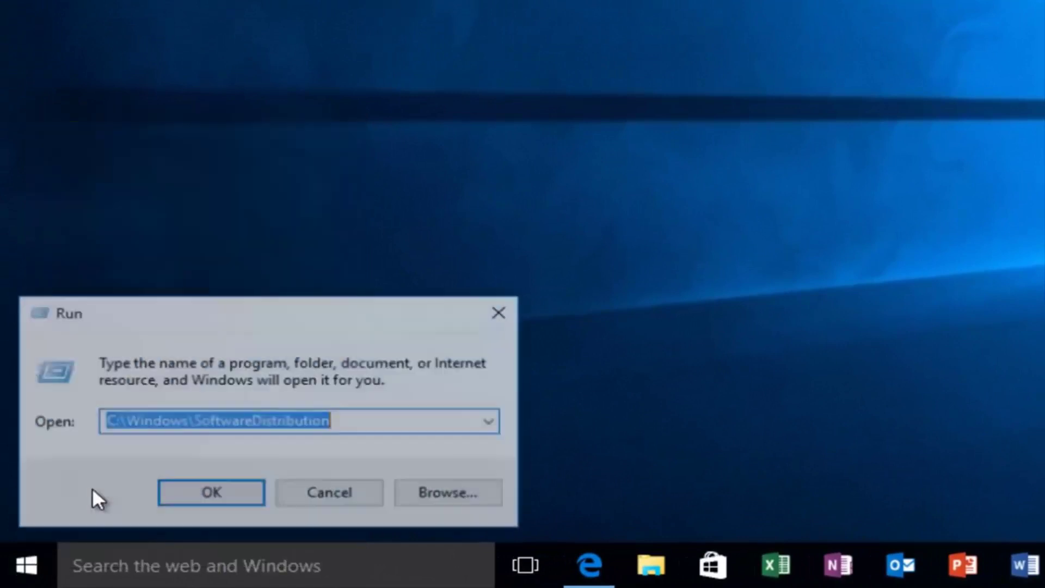
{"action": "key", "text": "BackSpace"}
{"action": "type", "text": "W"}
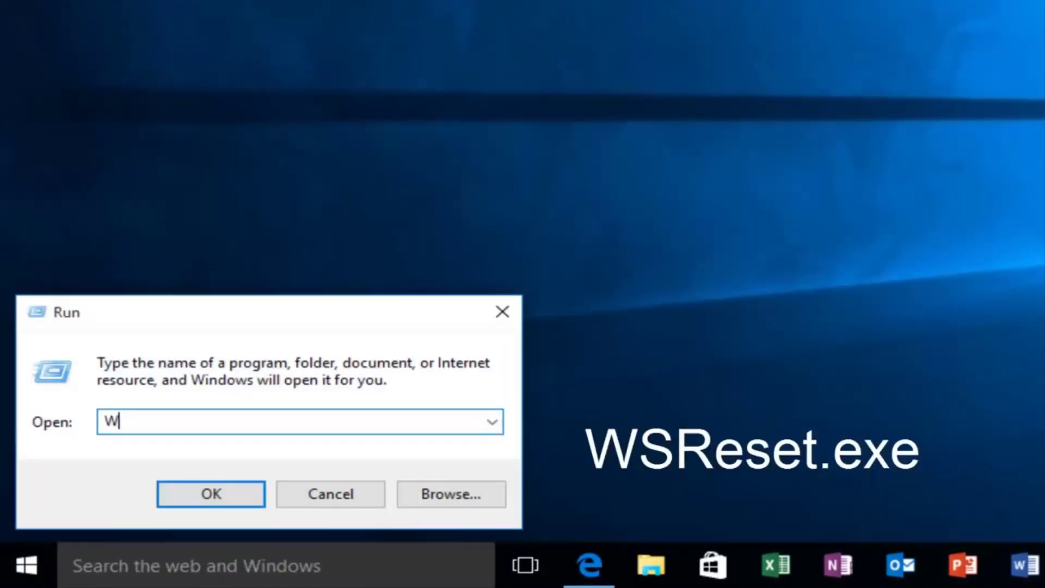
{"action": "type", "text": "SReset"}
{"action": "type", "text": ".exe"}
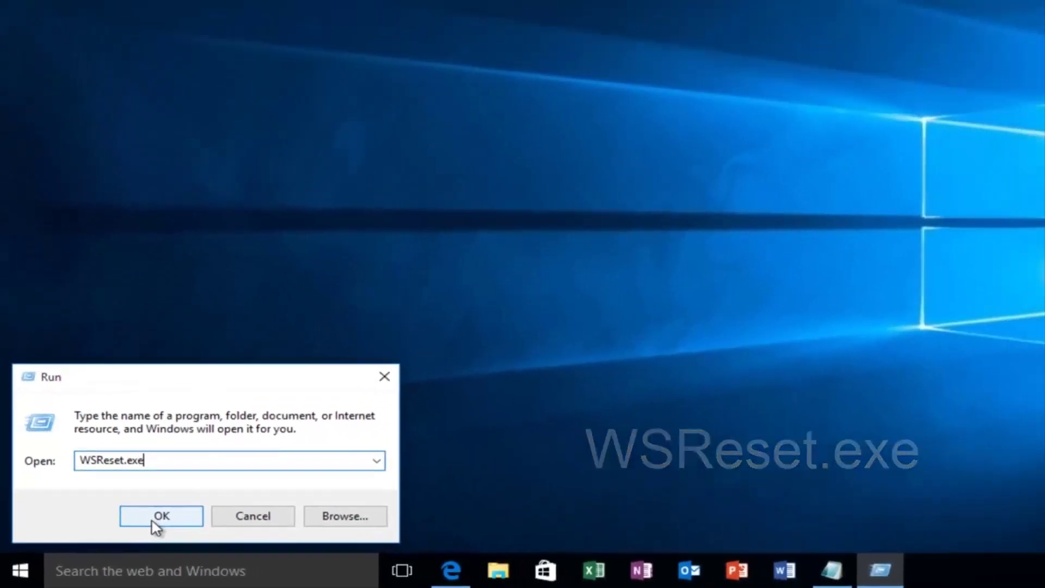
Step: Run WSReset.exe to reset the Store cache, then close the reopened Store window
{"action": "left_click", "coordinate": [197, 497]}
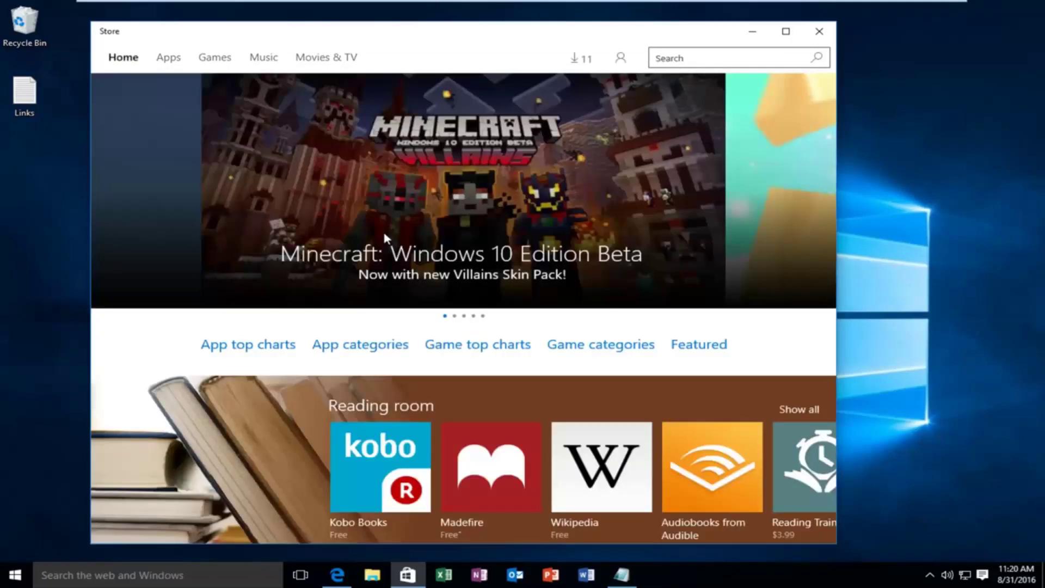
{"action": "left_click", "coordinate": [816, 32]}
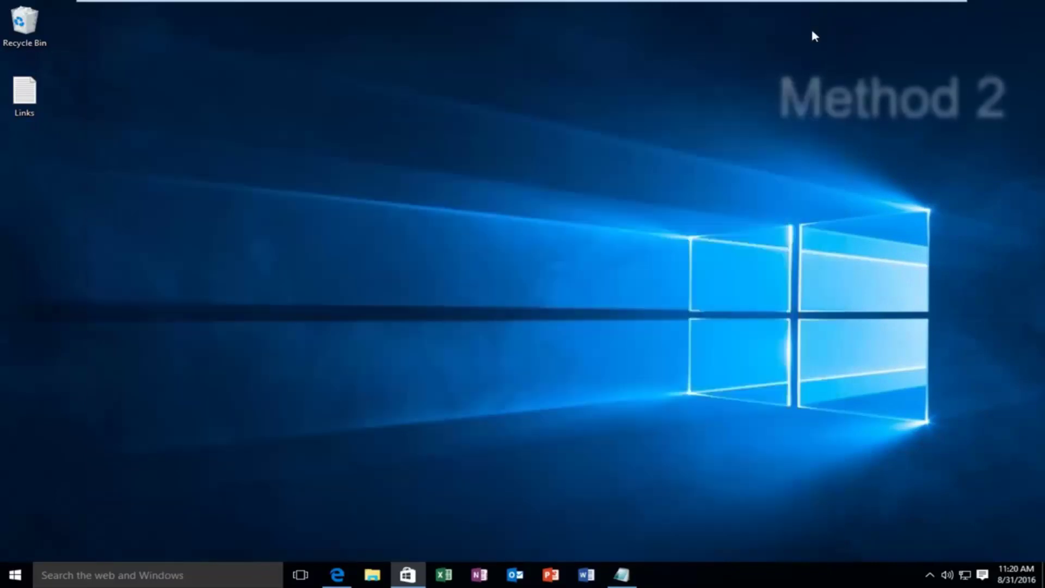
Step: From the Edge support page, download Appsdiagnostic10.diagcab, open it, and minimise Edge
{"action": "left_click", "coordinate": [336, 575]}
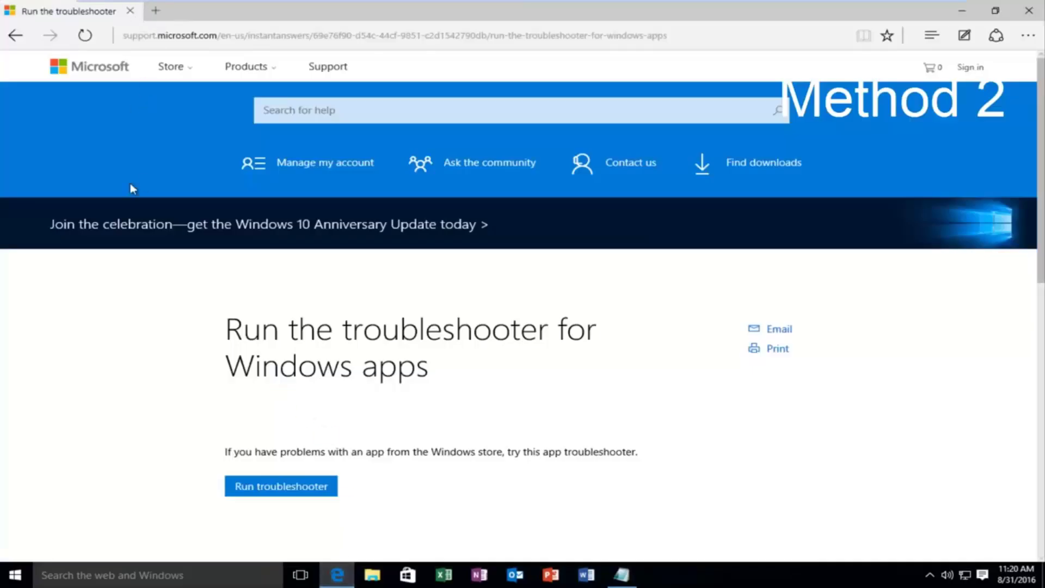
{"action": "scroll", "coordinate": [163, 361], "scroll_direction": "down", "scroll_amount": 2}
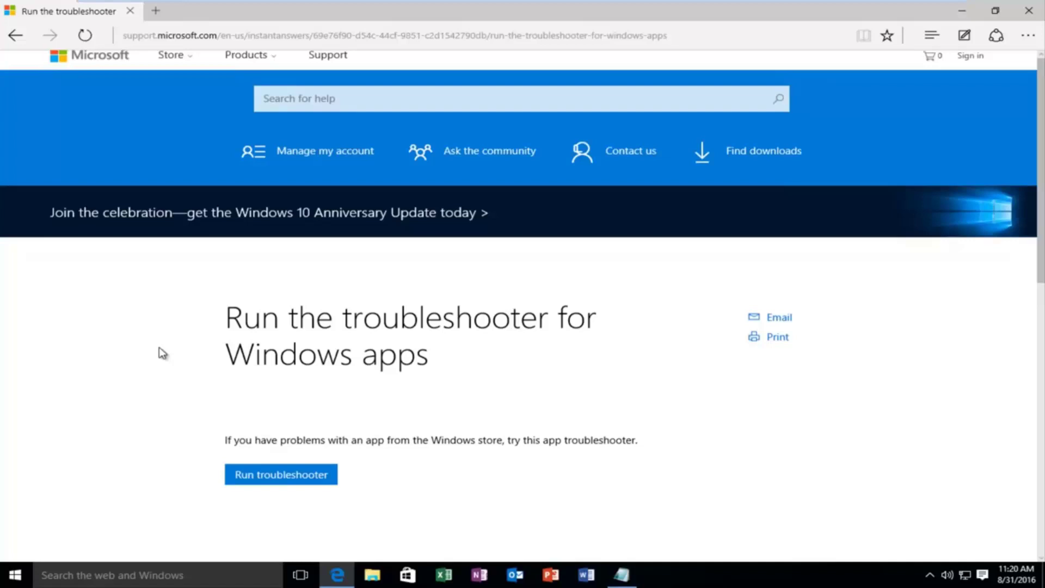
{"action": "scroll", "coordinate": [155, 343], "scroll_direction": "down", "scroll_amount": 2}
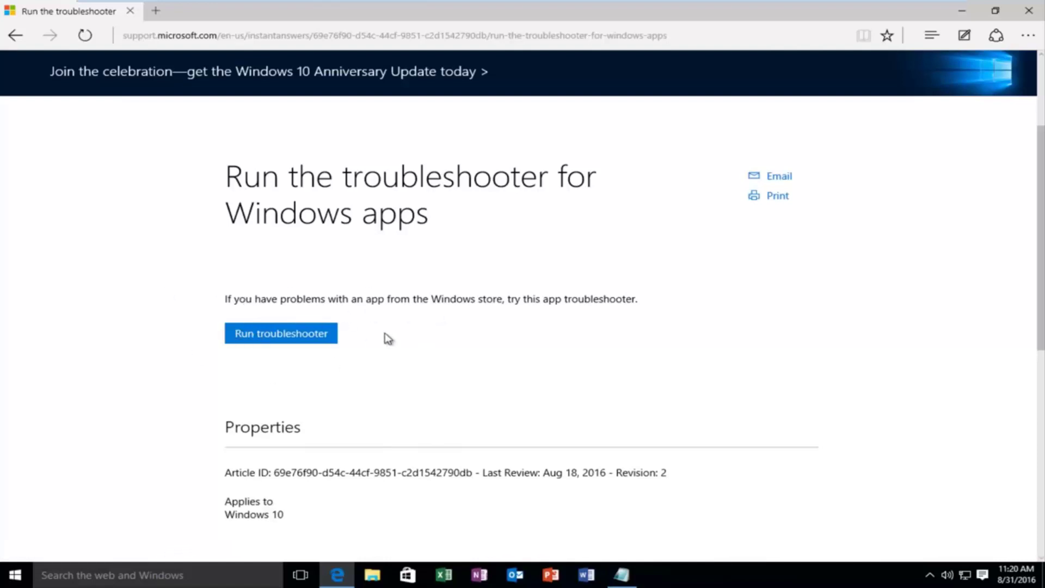
{"action": "scroll", "coordinate": [385, 338], "scroll_direction": "up", "scroll_amount": 4}
{"action": "scroll", "coordinate": [315, 321], "scroll_direction": "down", "scroll_amount": 4}
{"action": "left_click", "coordinate": [255, 339]}
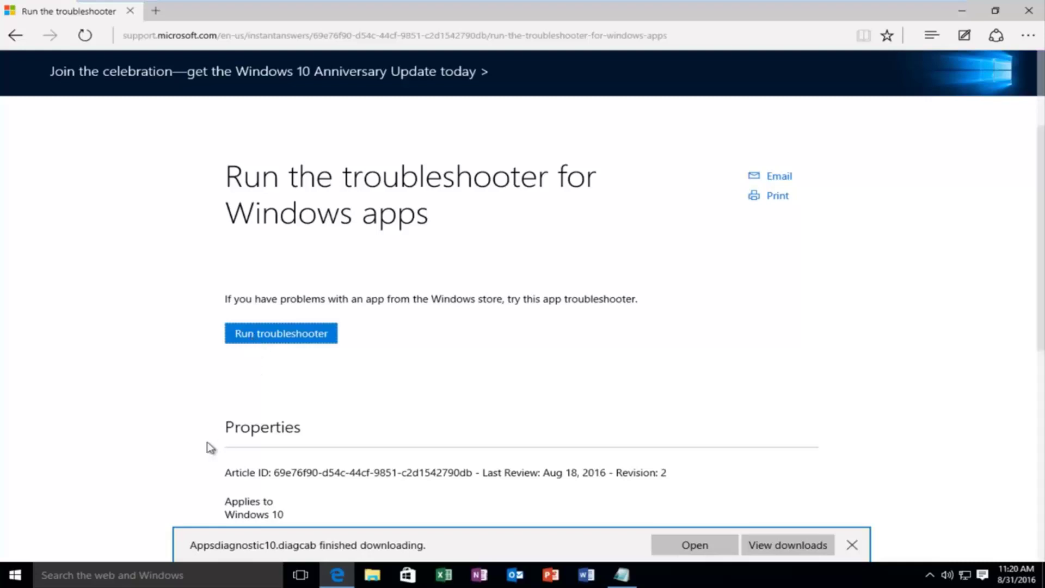
{"action": "left_click", "coordinate": [682, 544]}
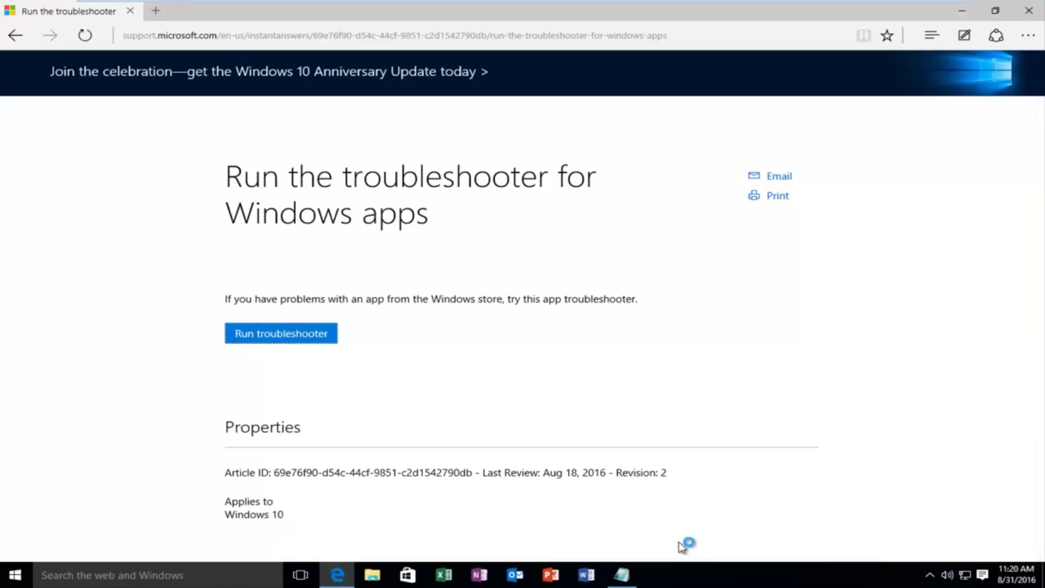
{"action": "left_click", "coordinate": [972, 11]}
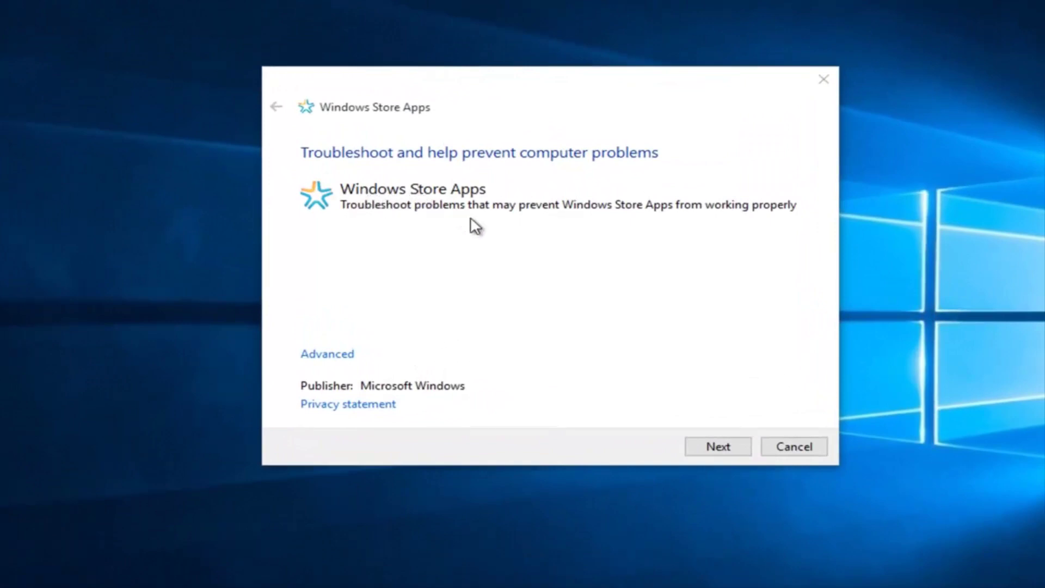
Step: Step the Store Apps troubleshooter through detection and the Microsoft account screen to completion
{"action": "left_click", "coordinate": [710, 458]}
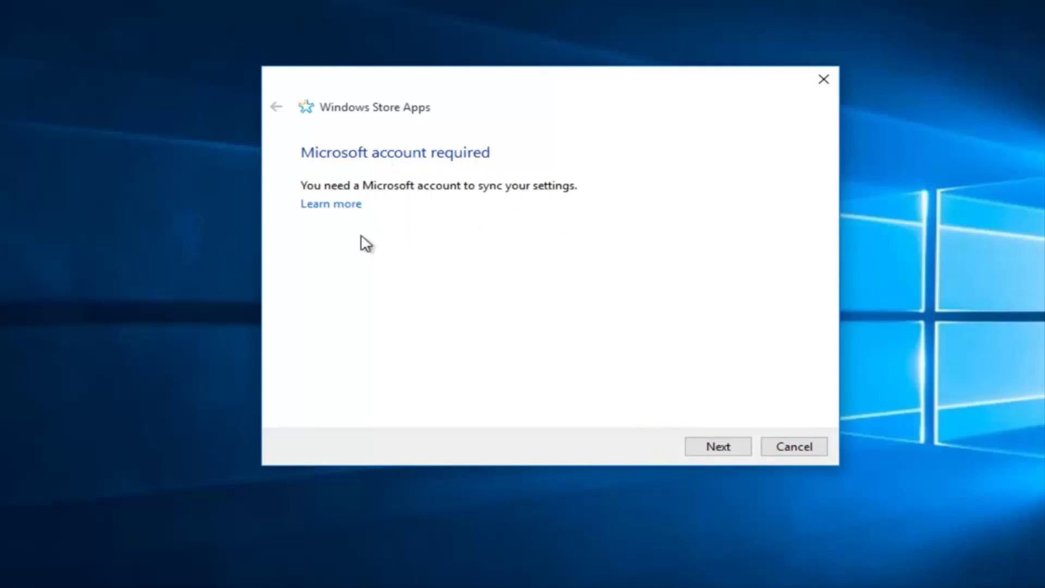
{"action": "left_click", "coordinate": [720, 450]}
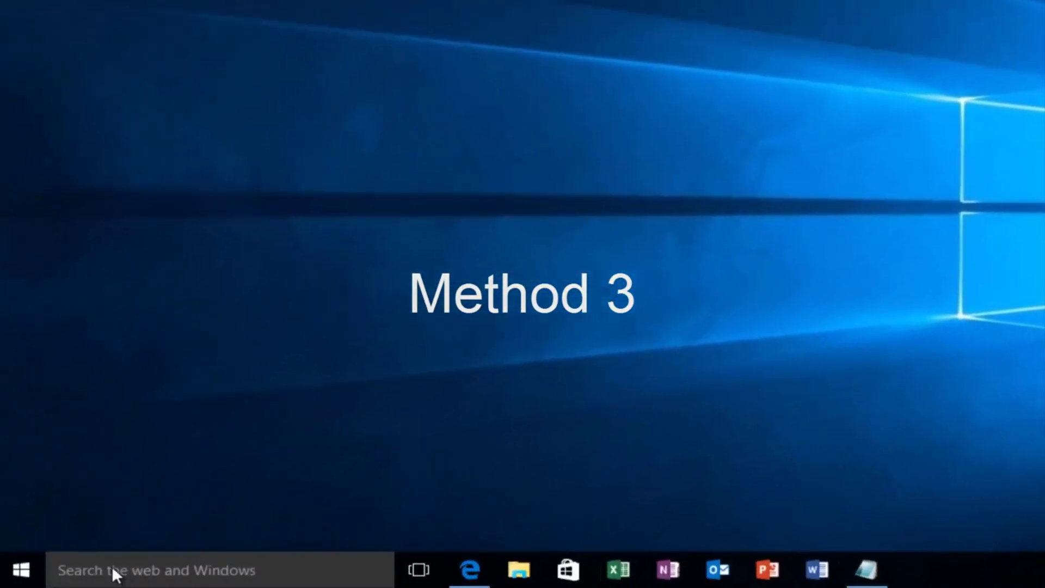
Step: Search for powershell and run Windows PowerShell as administrator
{"action": "left_click", "coordinate": [112, 570]}
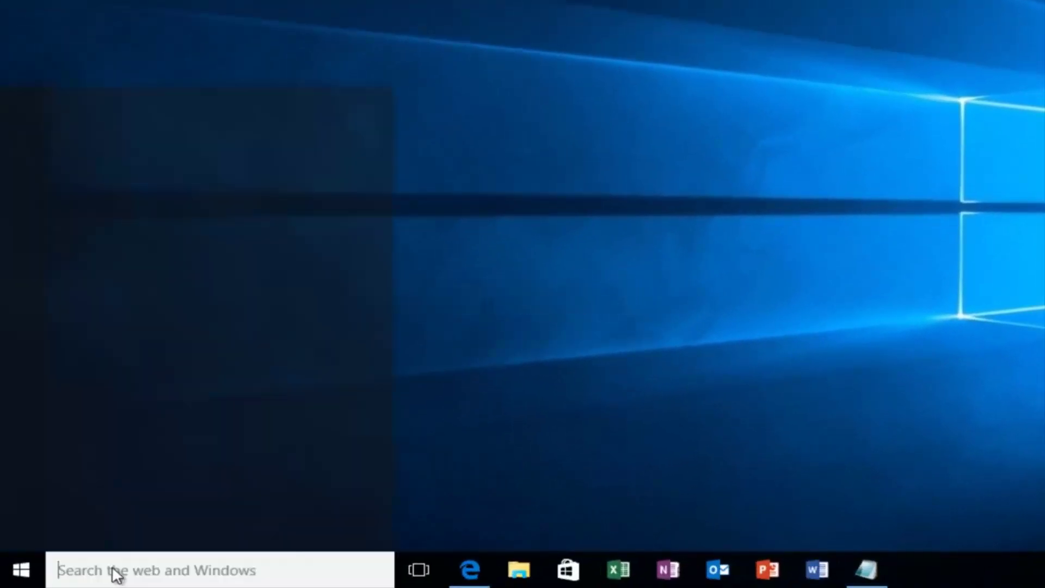
{"action": "type", "text": "p"}
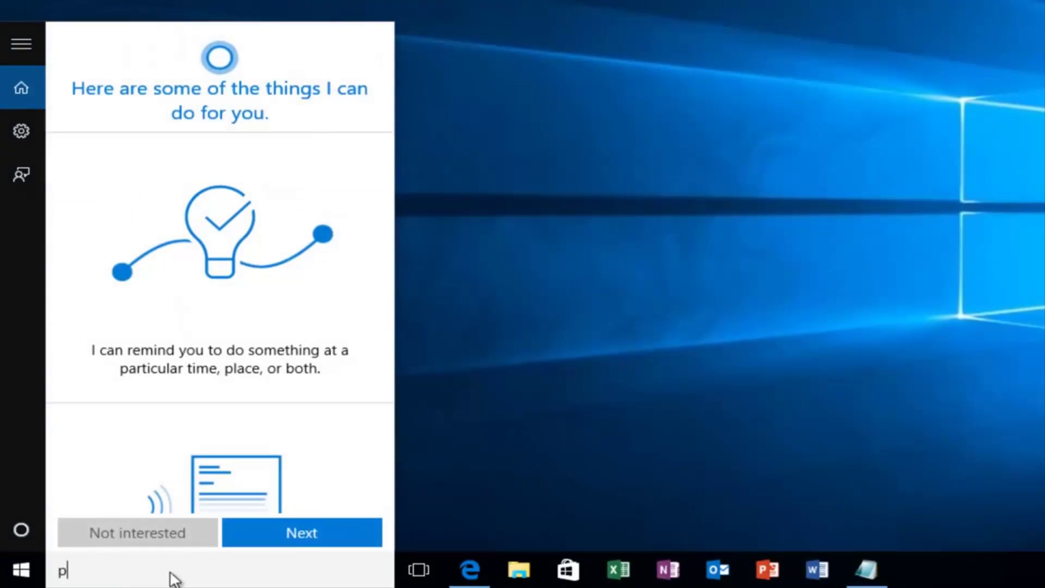
{"action": "type", "text": "owershell"}
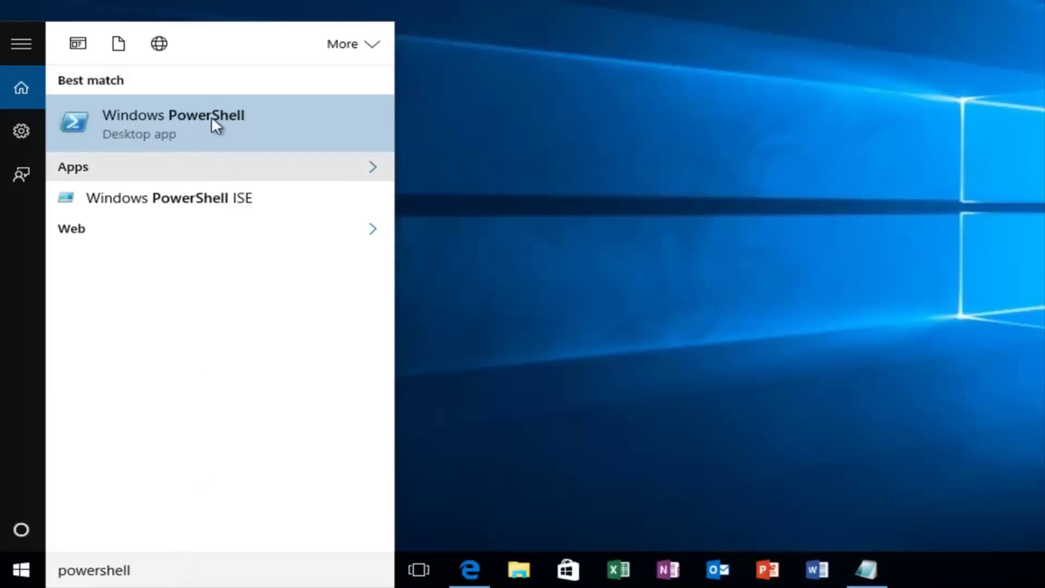
{"action": "right_click", "coordinate": [160, 120]}
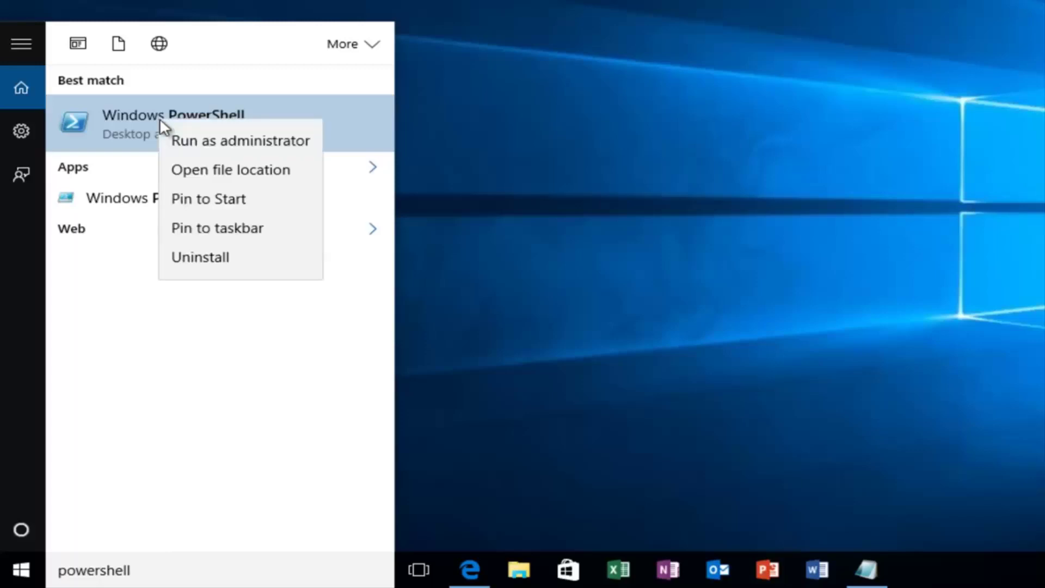
{"action": "left_click", "coordinate": [250, 143]}
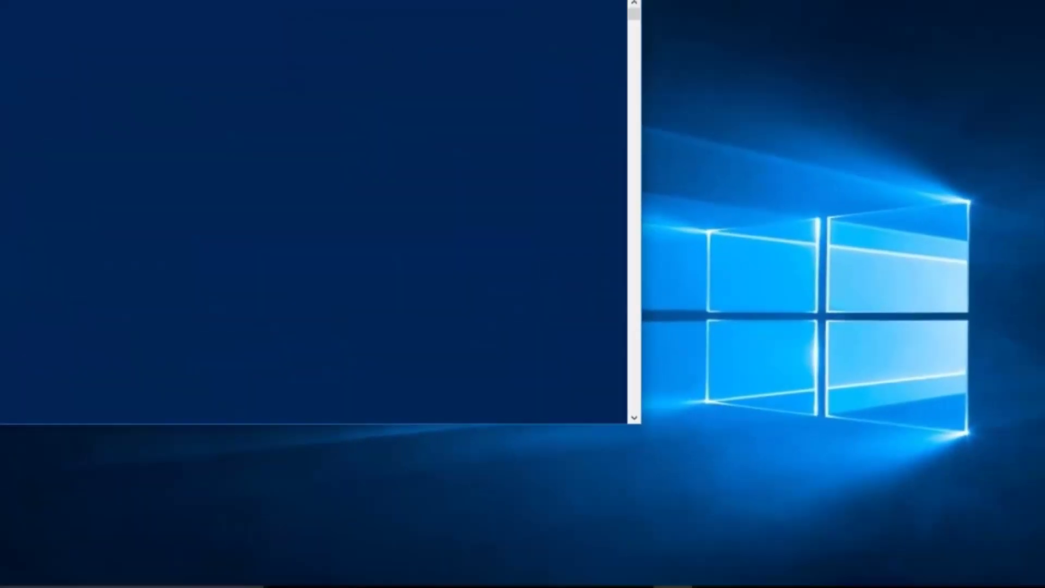
Step: Copy the full Get-AppXPackage re-register command line from the Links note
{"action": "left_click_drag", "start_coordinate": [305, 16], "coordinate": [415, 39]}
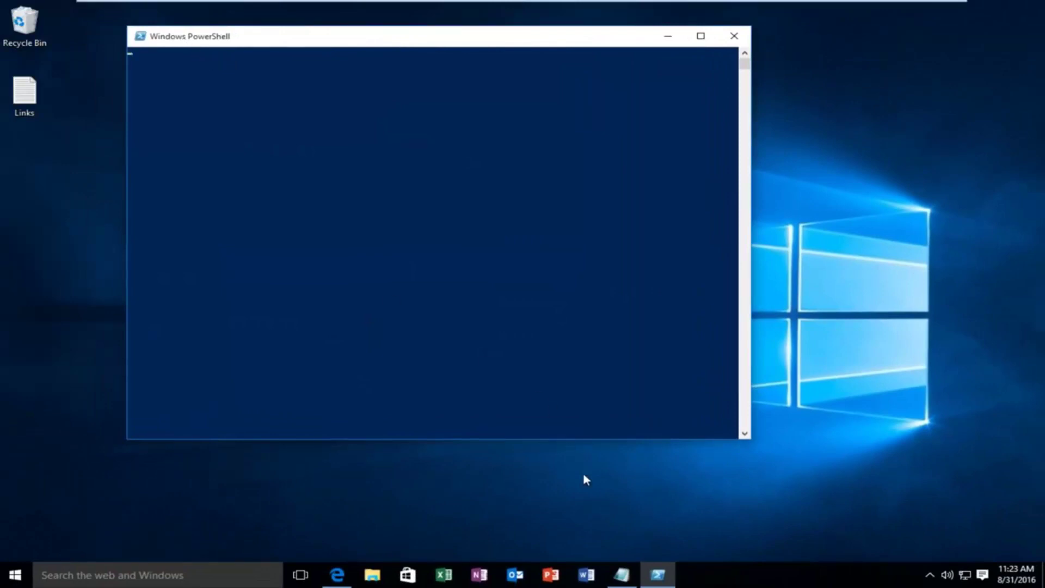
{"action": "left_click", "coordinate": [621, 575]}
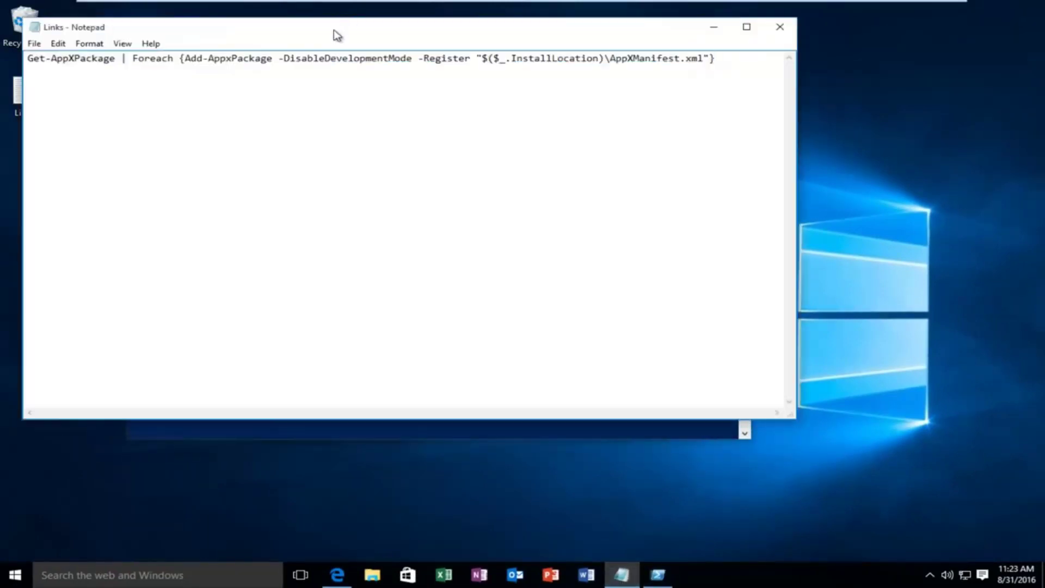
{"action": "left_click_drag", "start_coordinate": [334, 33], "coordinate": [436, 195]}
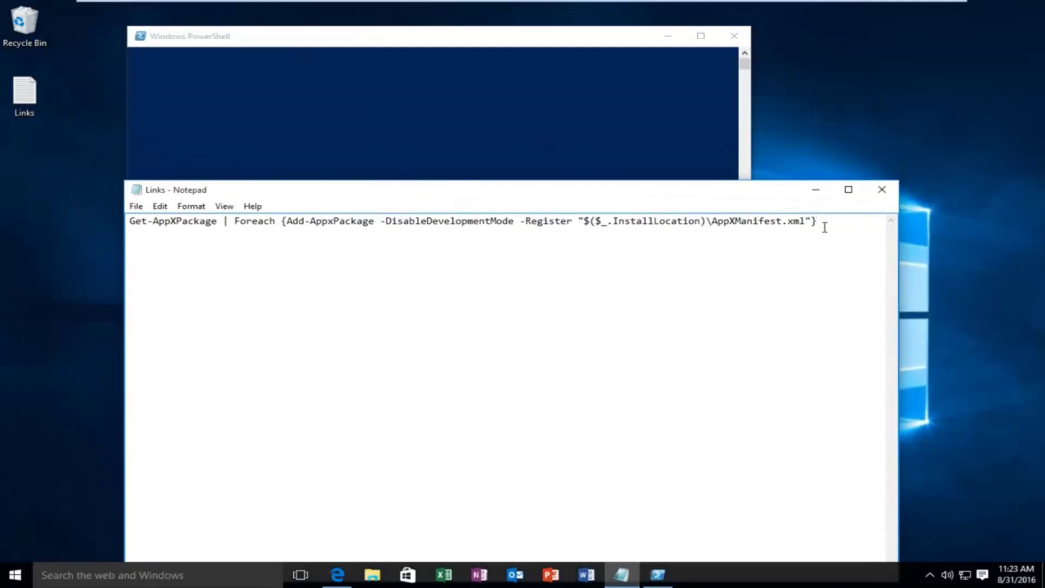
{"action": "left_click_drag", "start_coordinate": [824, 227], "coordinate": [41, 220]}
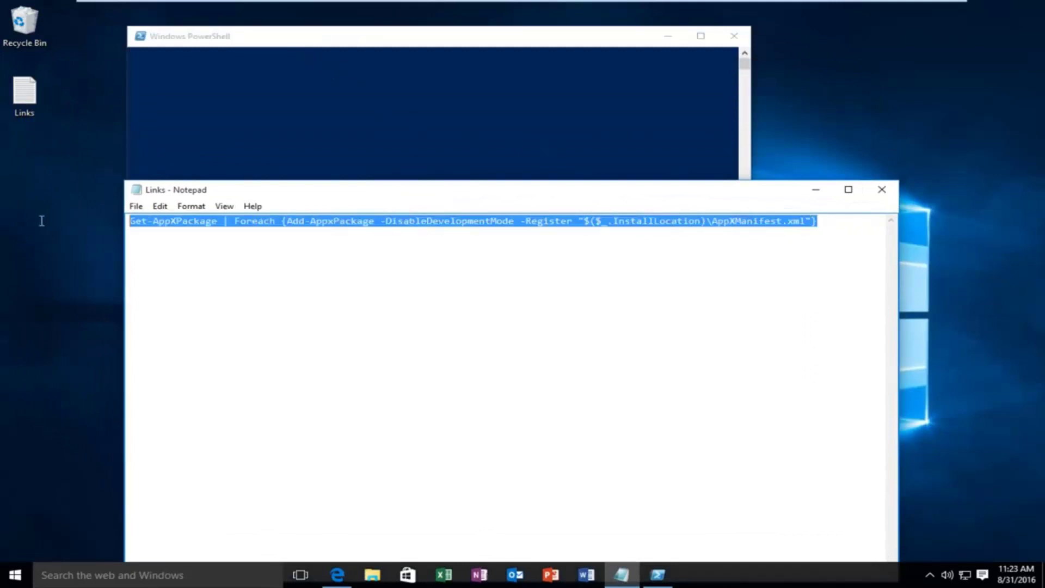
{"action": "right_click", "coordinate": [202, 230]}
{"action": "left_click", "coordinate": [219, 267]}
Step: Paste the copied command at the PowerShell prompt via the title-bar Edit menu
{"action": "left_click", "coordinate": [351, 41]}
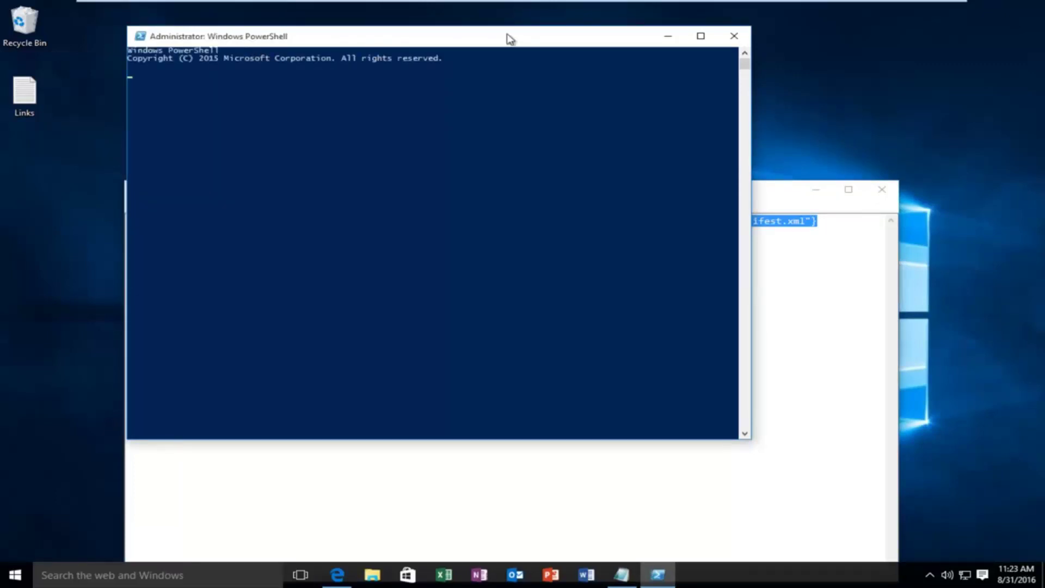
{"action": "right_click", "coordinate": [419, 42]}
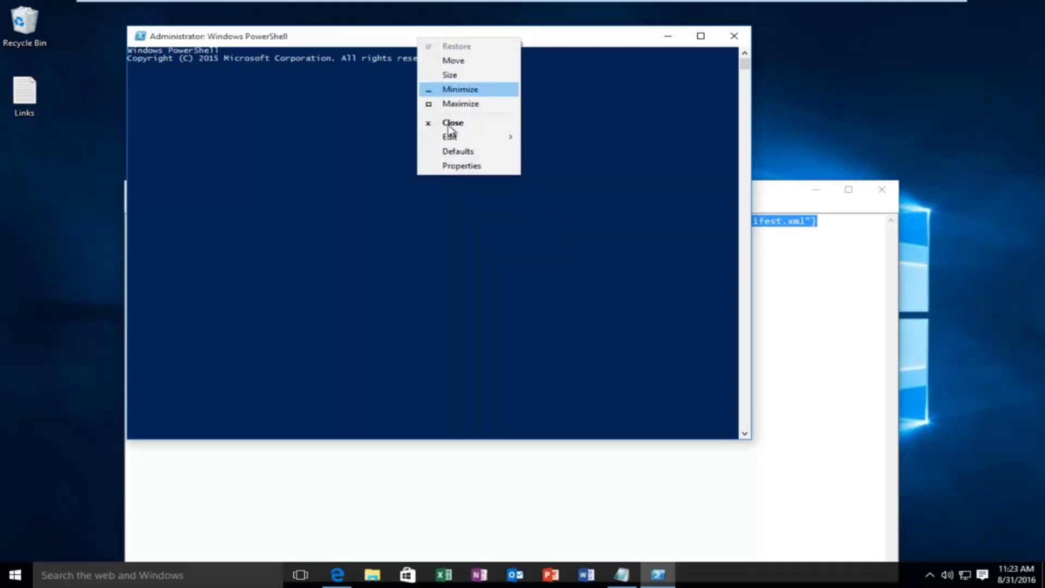
{"action": "mouse_move", "coordinate": [453, 137]}
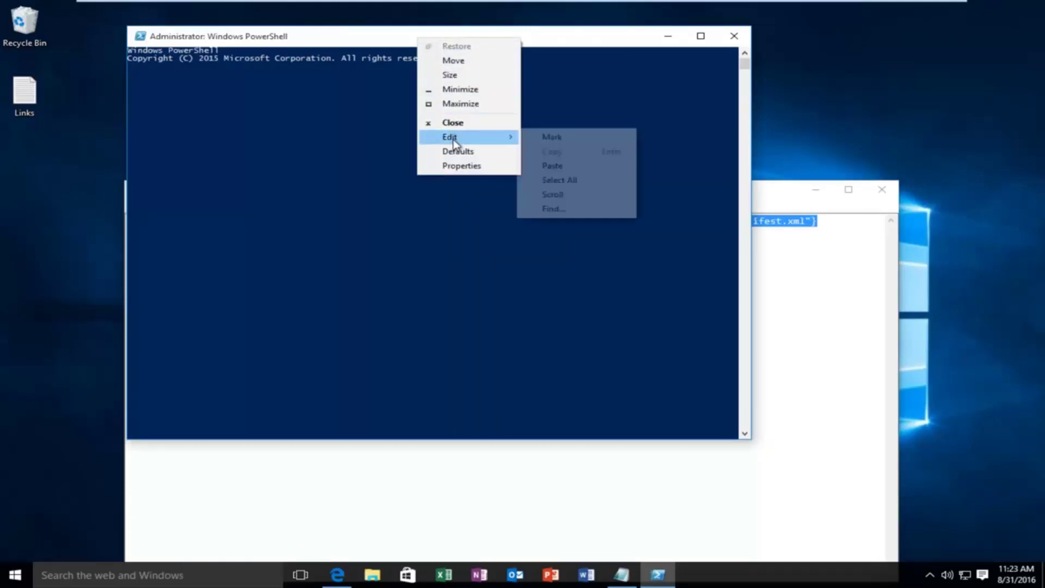
{"action": "left_click", "coordinate": [557, 169]}
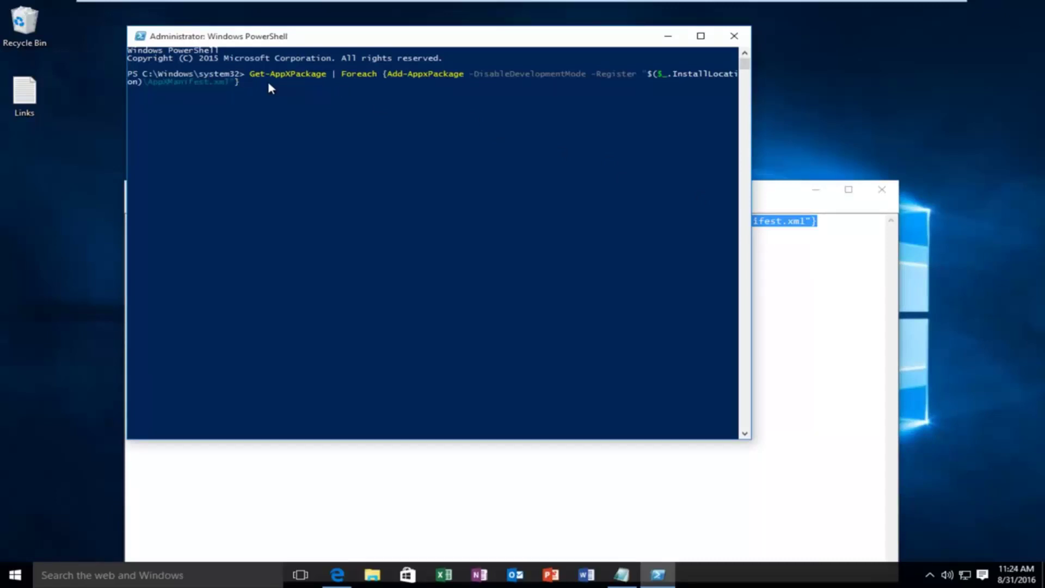
Step: Execute the pasted Get-AppXPackage re-register command and let it return to the prompt
{"action": "left_click", "coordinate": [268, 83]}
{"action": "key", "text": "Return"}
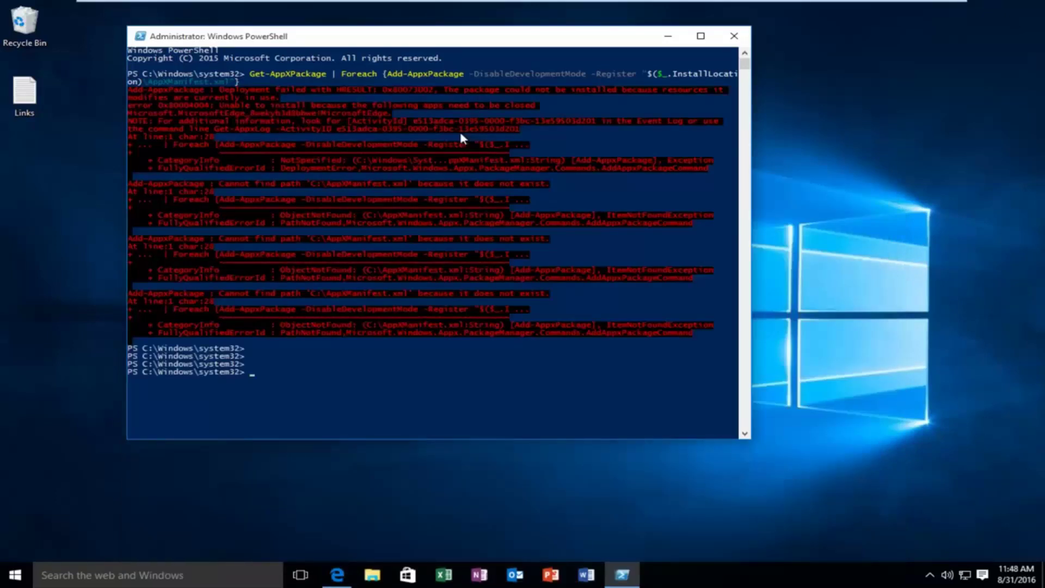
Step: Close PowerShell and launch Microsoft Store from the taskbar
{"action": "left_click", "coordinate": [730, 38]}
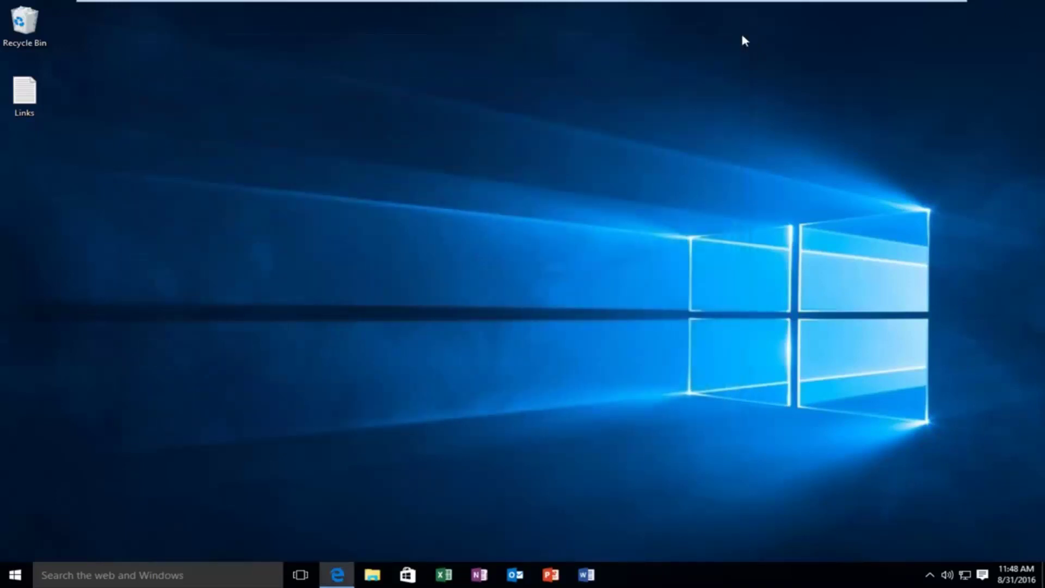
{"action": "left_click", "coordinate": [408, 575]}
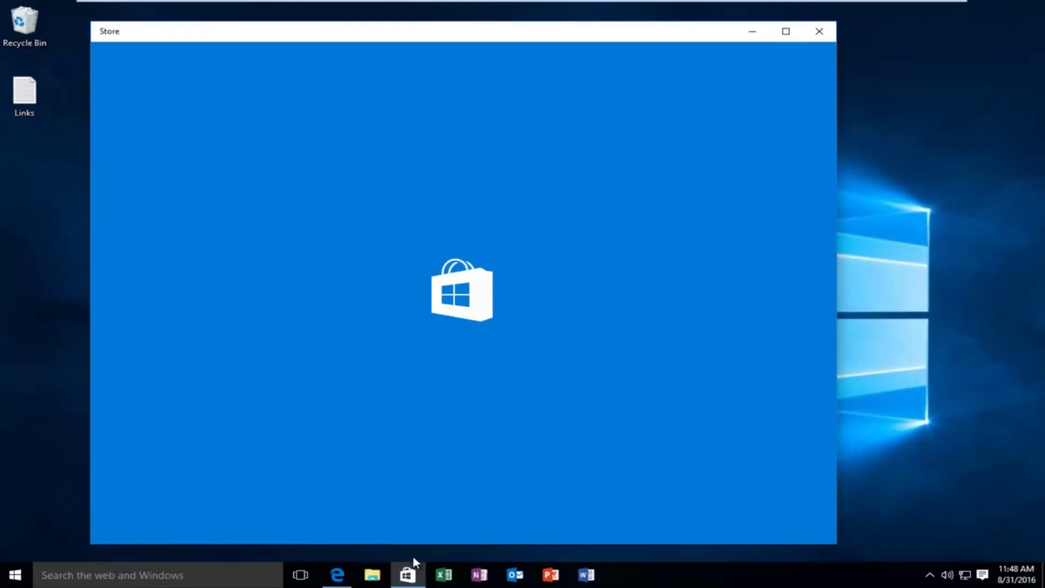